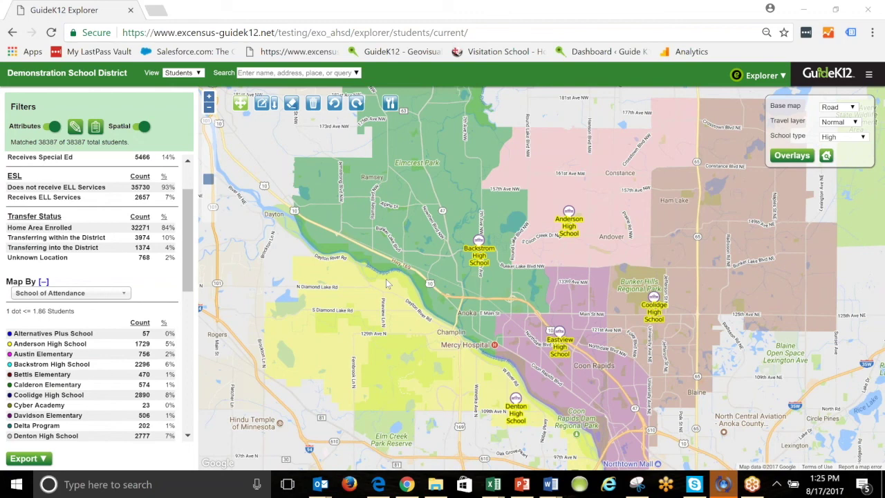
- Filter the students by AP Course, including History, Biology and Chemistry
left_click(76, 129)
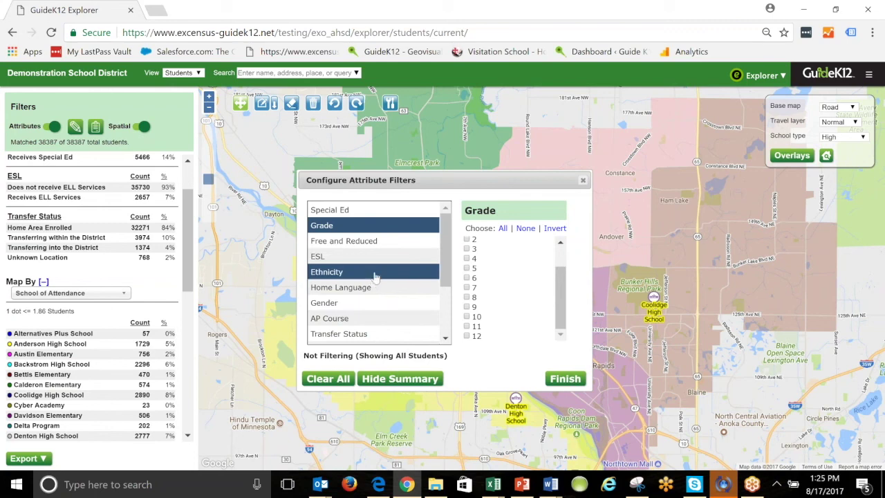
left_click(377, 319)
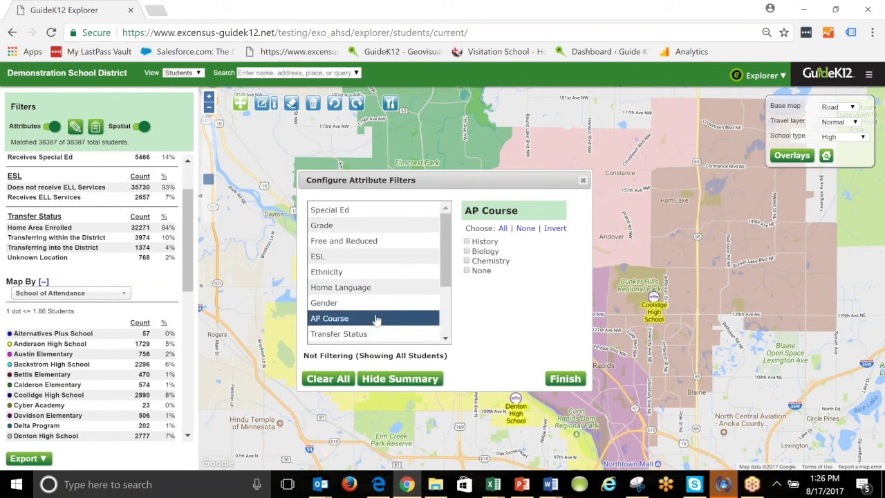
left_click(468, 241)
left_click(467, 252)
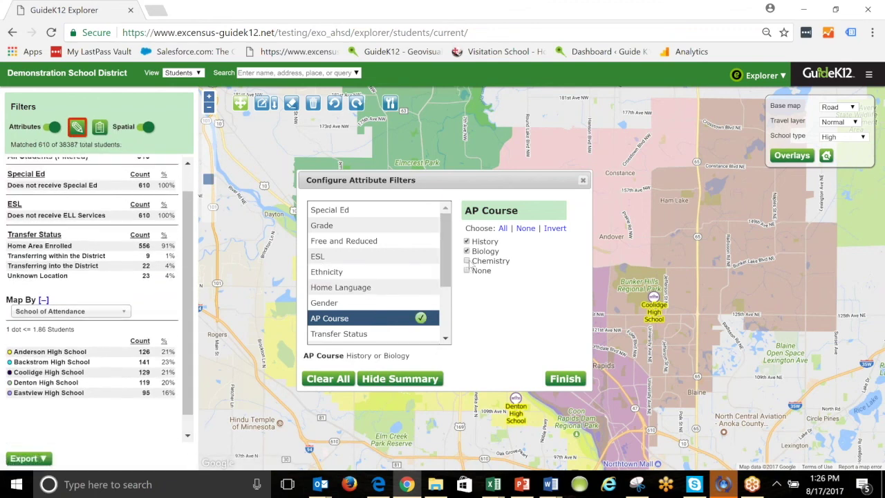
left_click(467, 261)
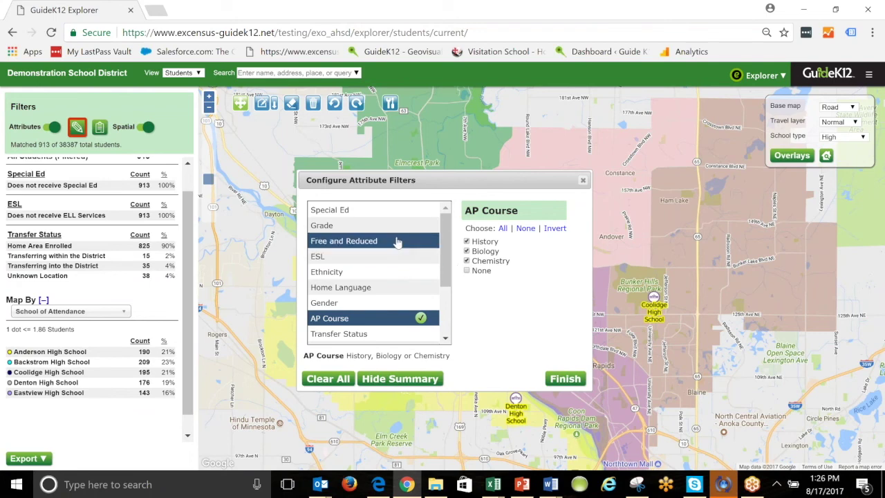
- Add a Grade filter for grades 9, 10, 11 and 12 and finish the attribute filter configuration
left_click(332, 225)
left_click(467, 306)
left_click(466, 316)
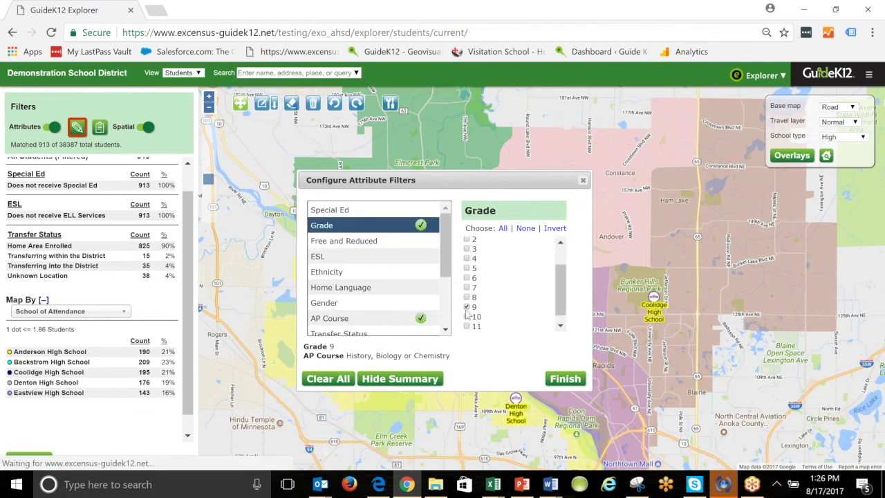
left_click(466, 327)
left_click(467, 327)
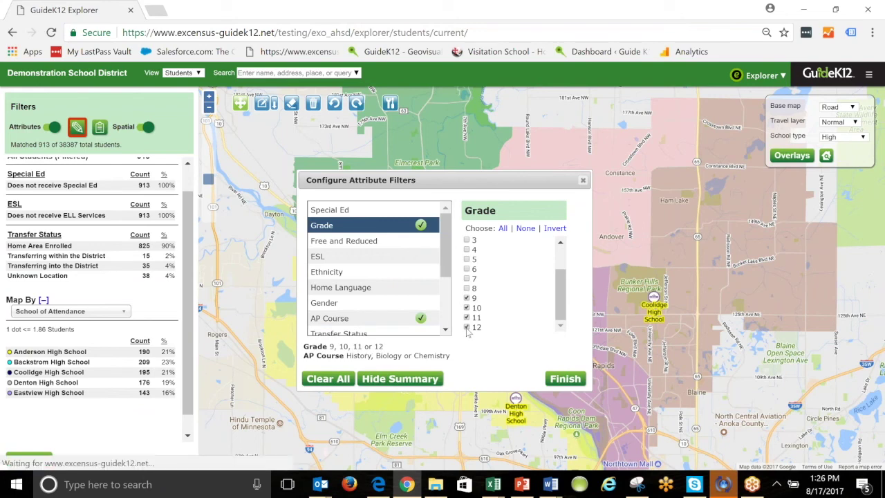
left_click(578, 378)
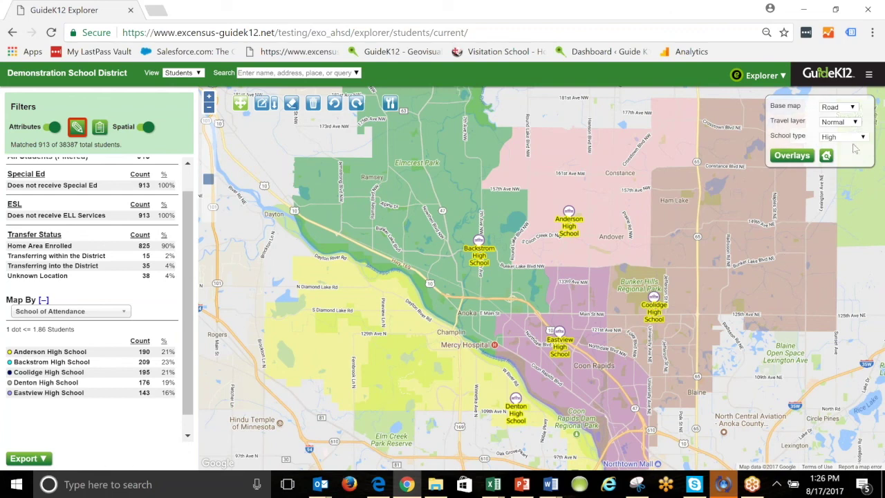
- Turn on the Dot Distribution Map overlay and close the overlay settings
left_click(793, 159)
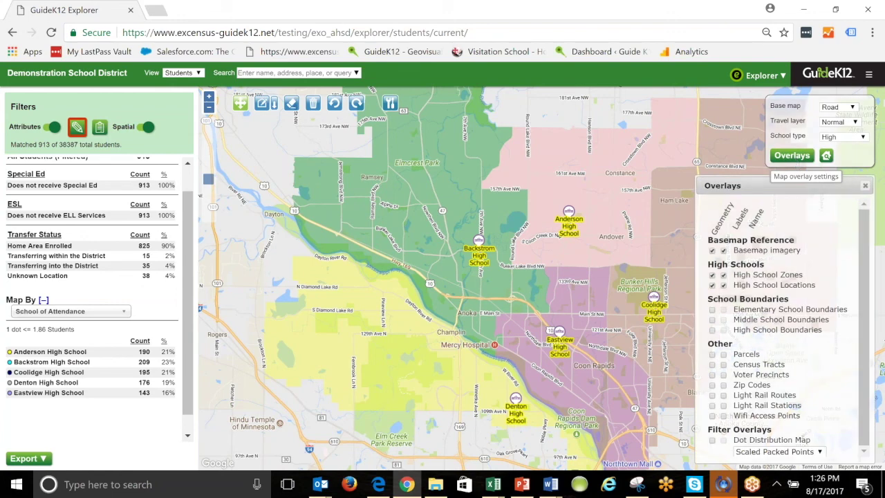
left_click(712, 440)
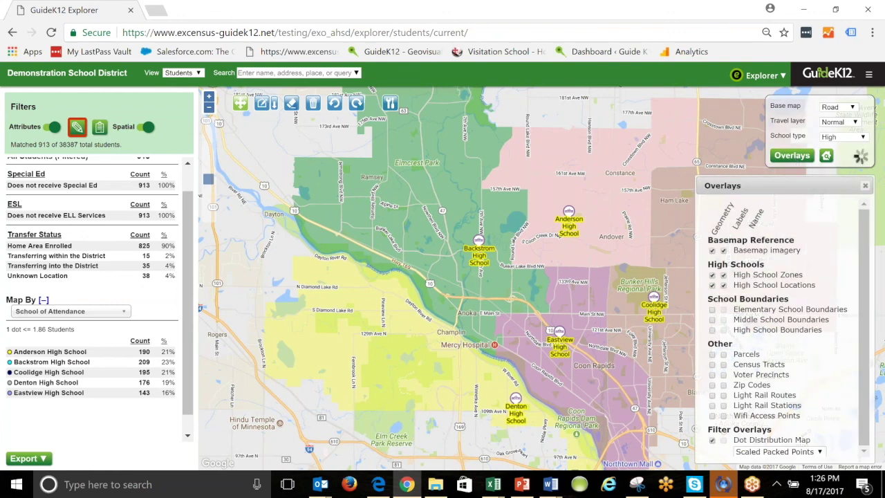
left_click(864, 185)
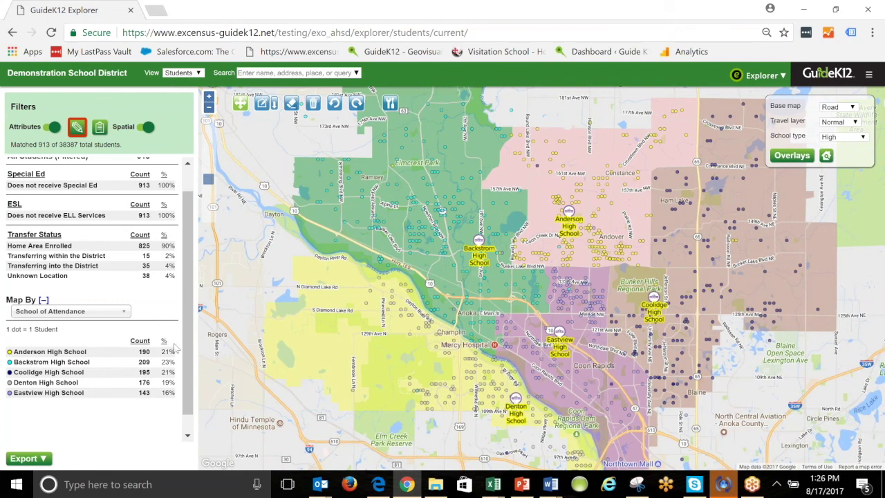
- Map the filtered students by Free and Reduced status and dismiss the e-mail notification
left_click_drag(187, 293, 190, 256)
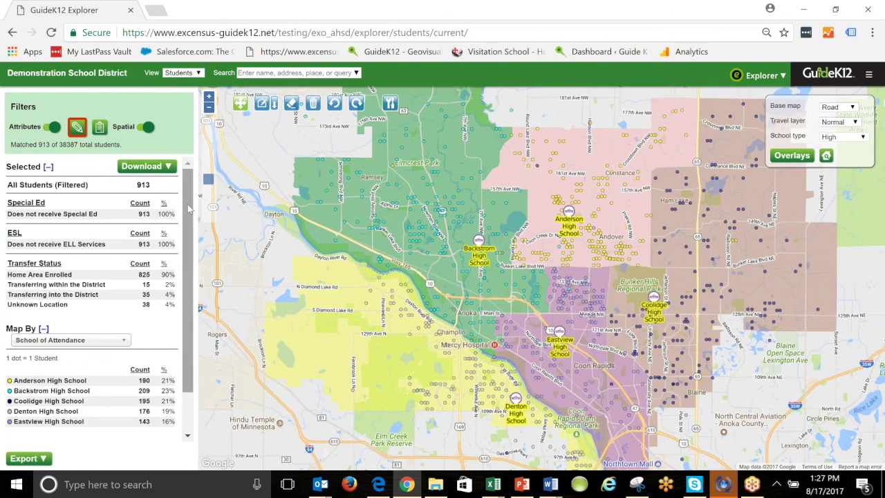
left_click_drag(188, 209, 188, 244)
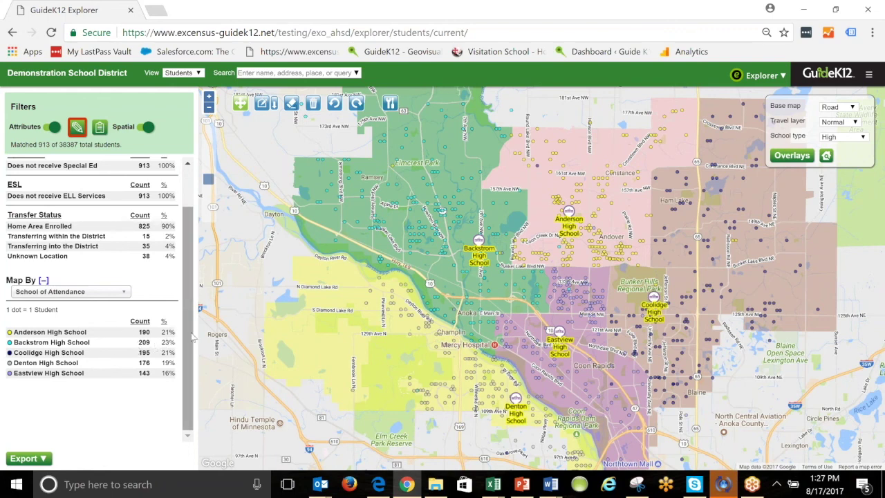
scroll(124, 328, "up", 2)
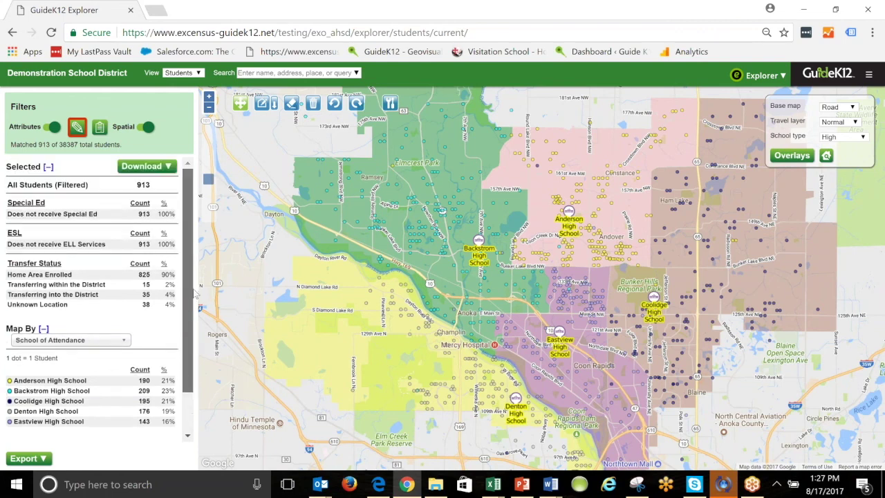
left_click(119, 340)
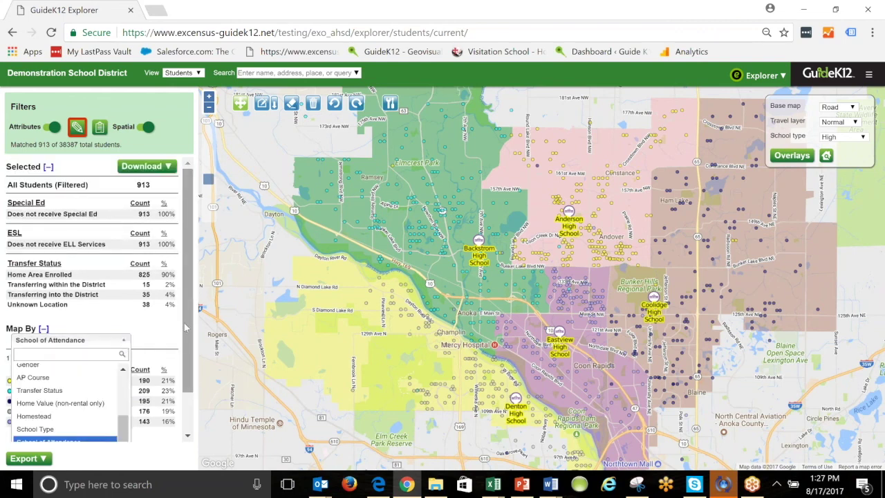
scroll(184, 328, "down", 2)
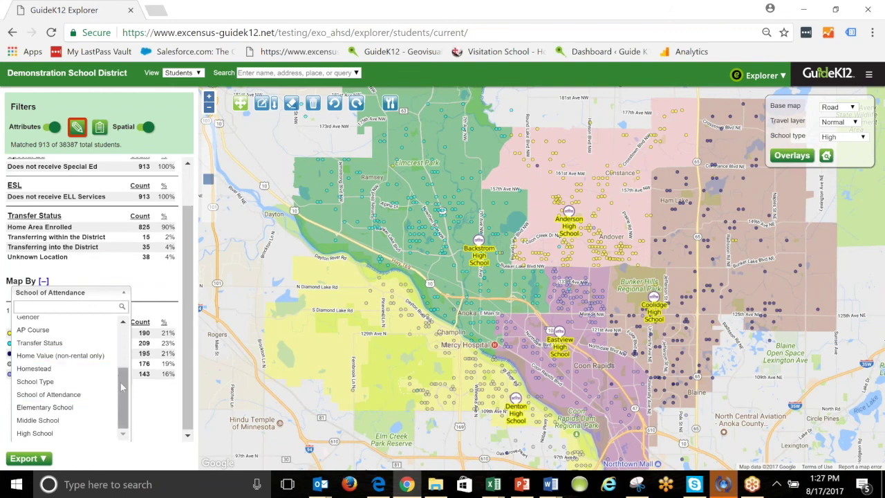
left_click_drag(122, 387, 127, 347)
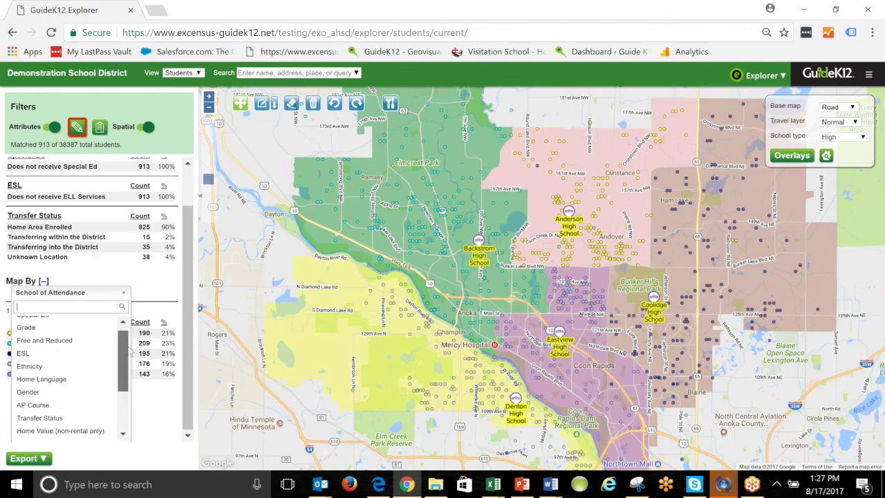
left_click(74, 346)
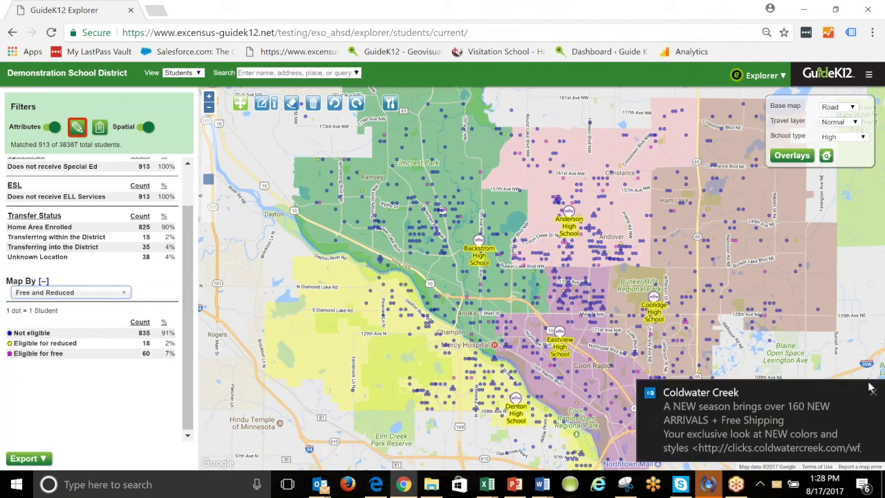
left_click(873, 392)
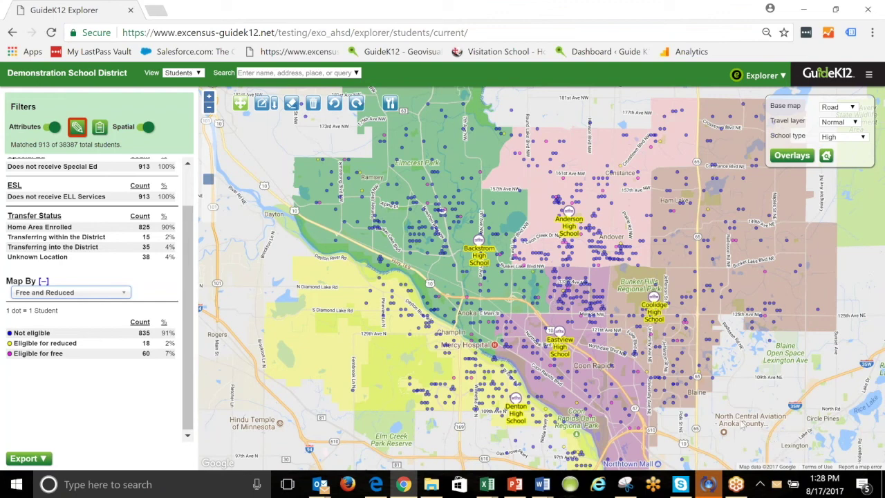
- Add a Free and Reduced filter for students eligible for reduced or free meals
left_click(76, 126)
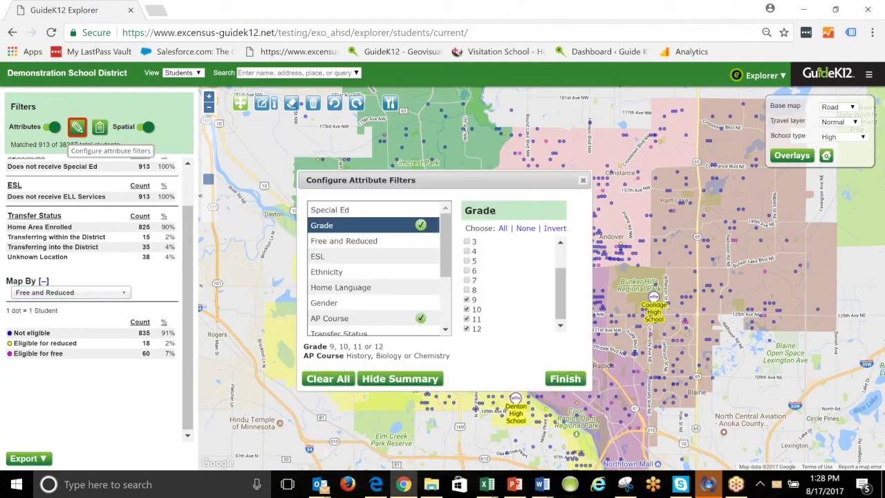
left_click(376, 244)
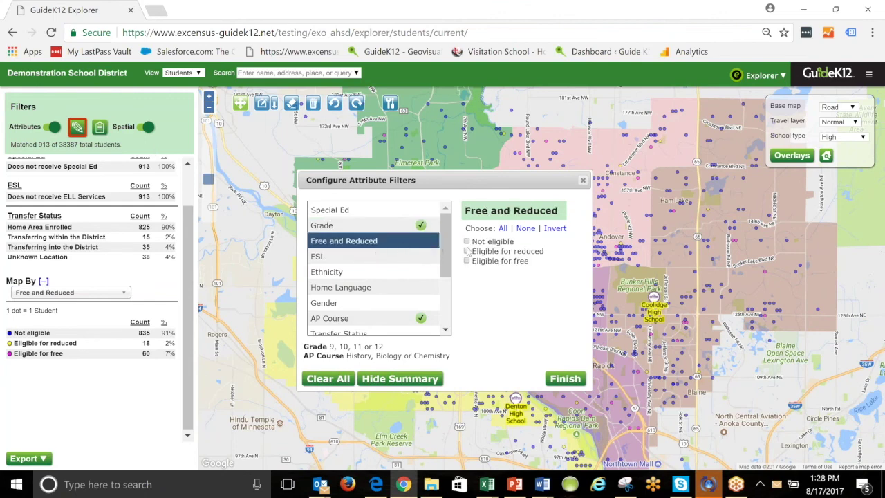
left_click(466, 251)
left_click(467, 260)
- Add an Ethnicity filter for American Indian, Asian or Pacific Islander, Hispanic and Black students, and apply the filters
left_click(421, 272)
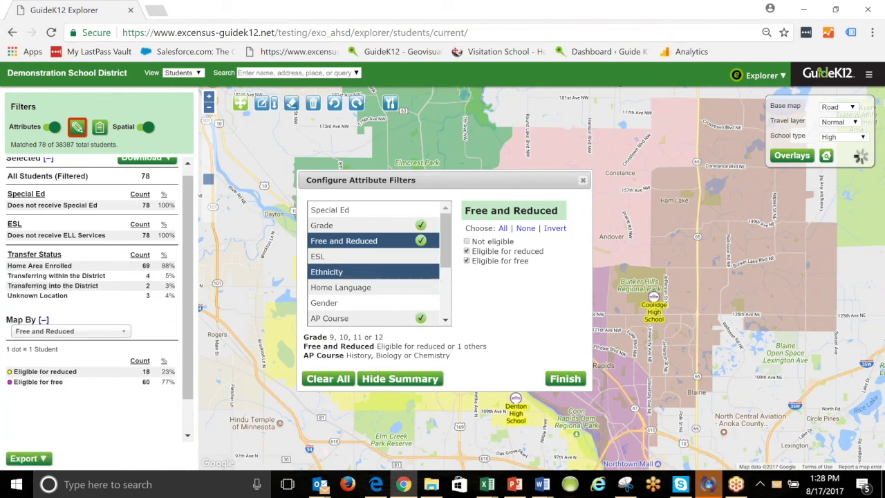
left_click(466, 241)
left_click(467, 251)
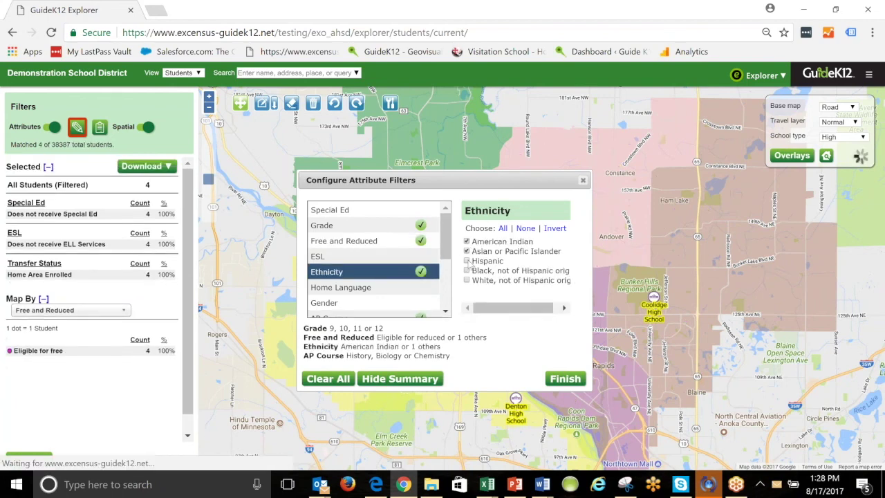
left_click(466, 260)
left_click(466, 271)
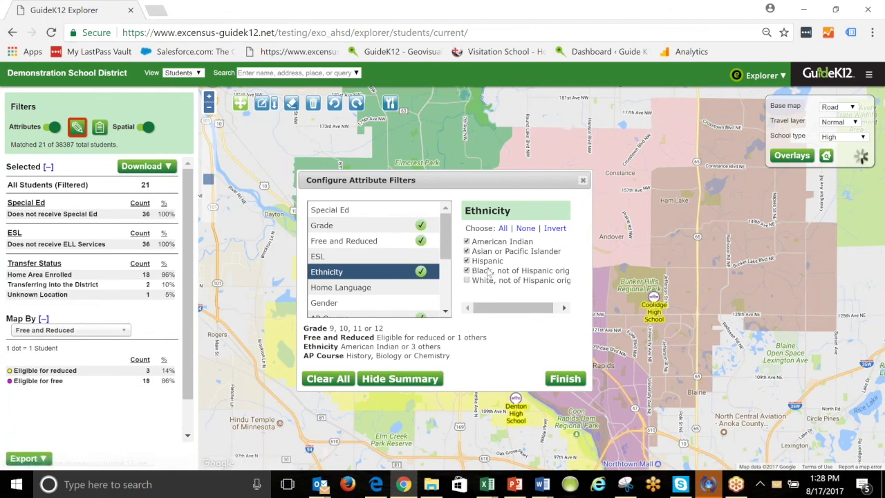
left_click(565, 380)
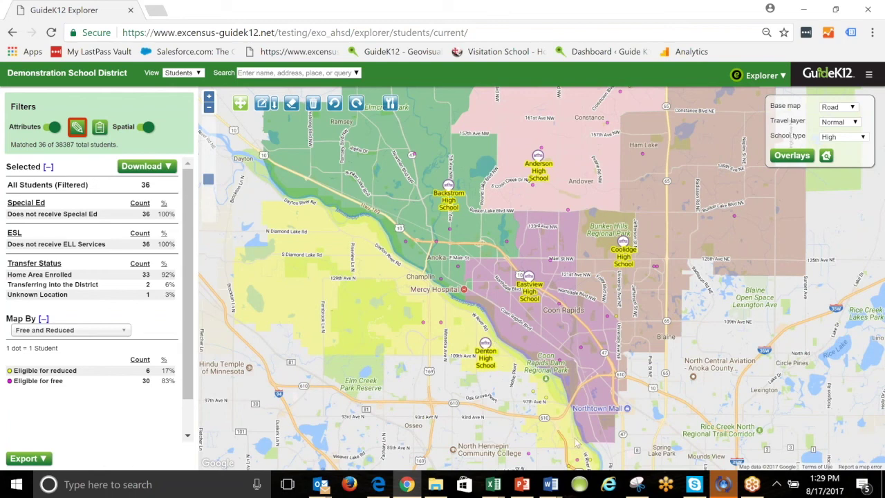
- Examine the record of the student plotted northwest of Denton High School and close it
left_click_drag(380, 313, 347, 261)
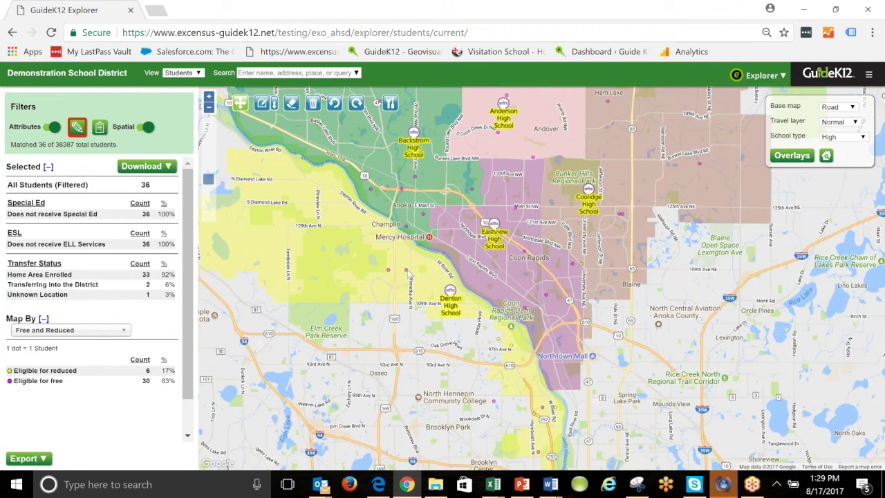
left_click(408, 273)
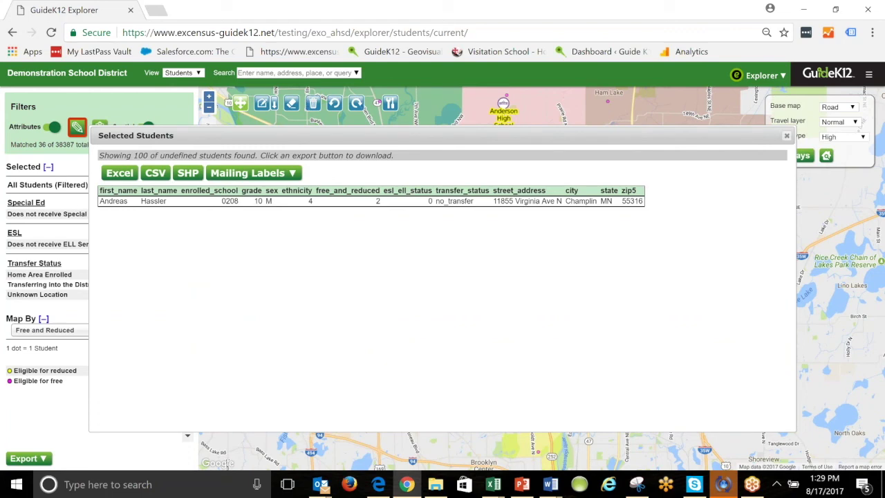
left_click(786, 136)
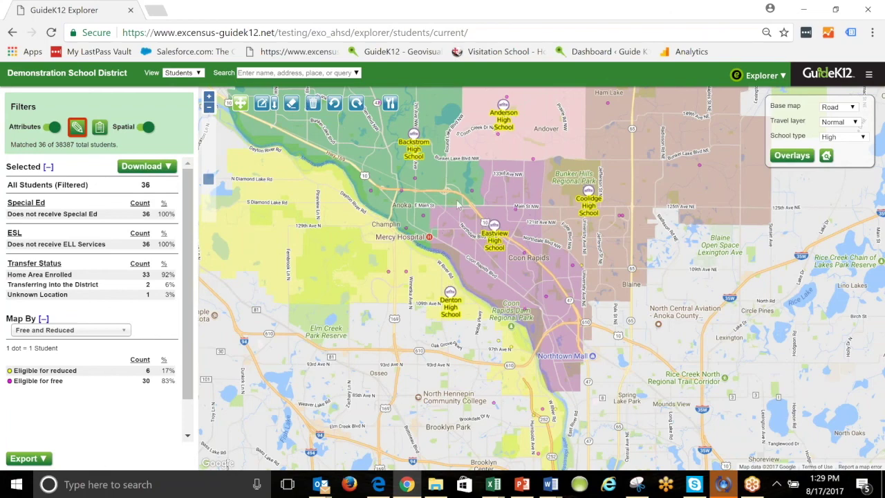
left_click_drag(457, 204, 497, 280)
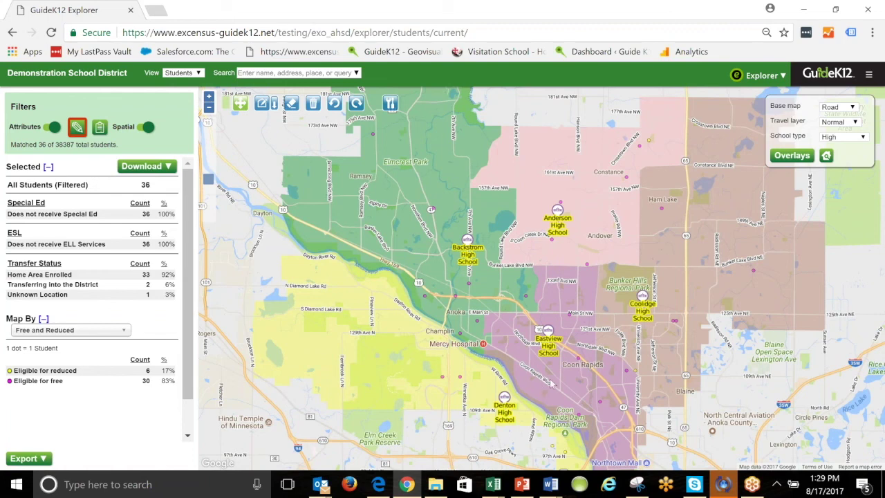
- Switch to the slide show presentation with the Take Aways slide
mouse_move(755, 490)
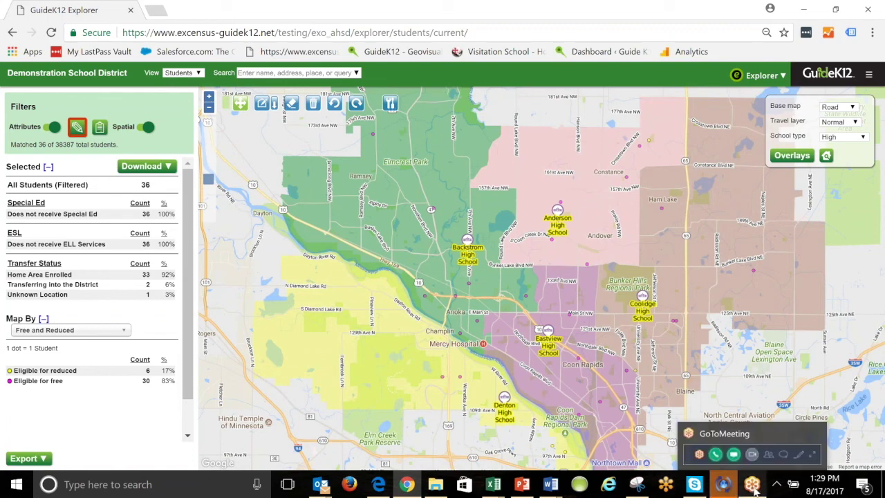
left_click(753, 486)
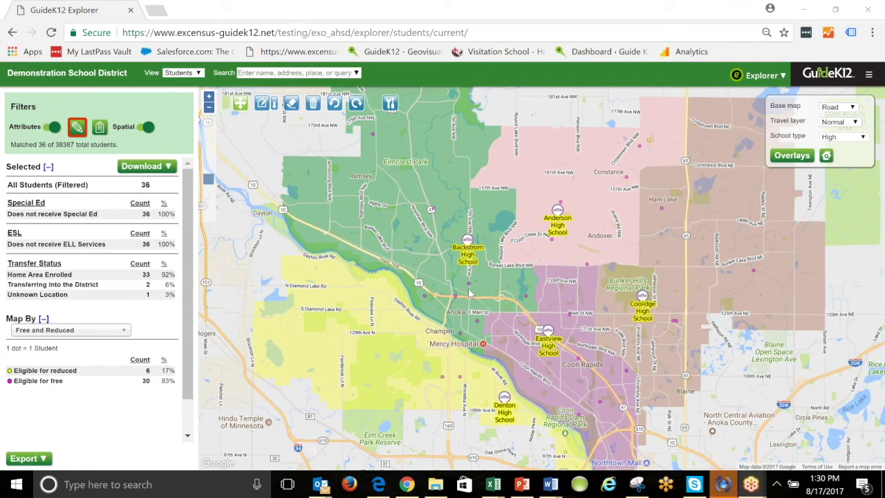
key("alt+Tab")
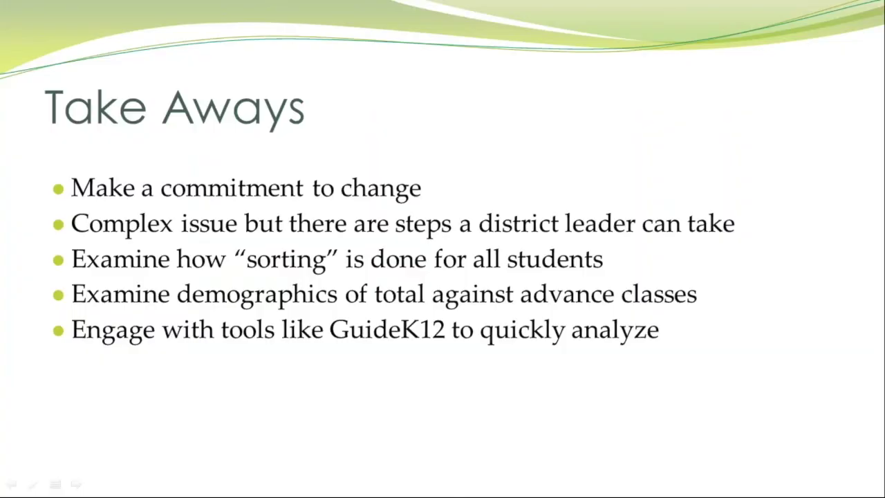